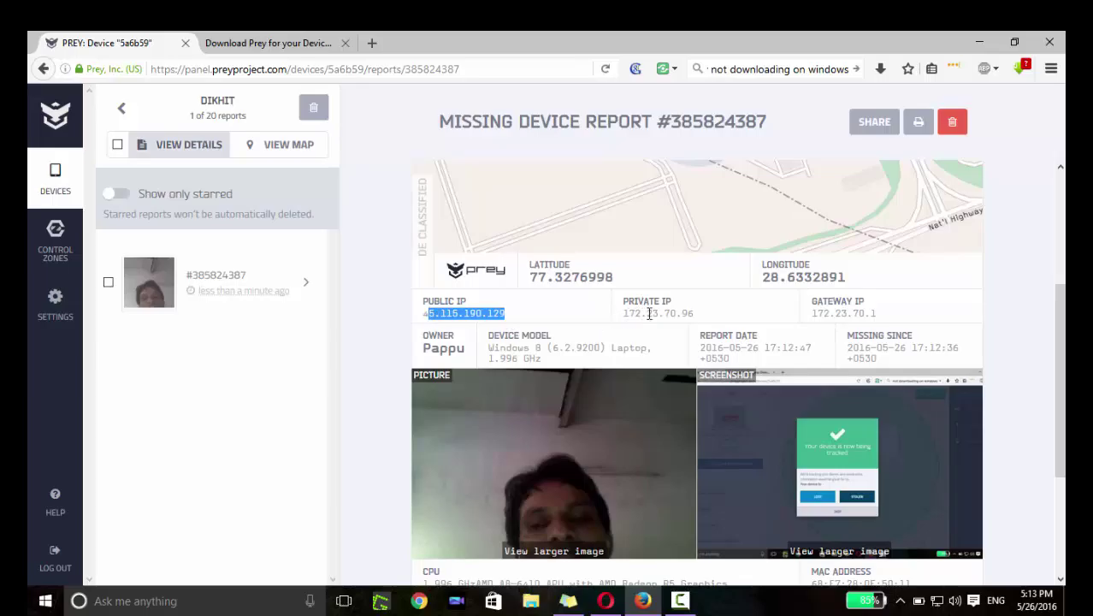
Examine the missing device report's IP addresses, captured picture and screenshot, hardware details and nearby Wi-Fi networks
{"action": "left_click_drag", "start_coordinate": [688, 313], "coordinate": [626, 308]}
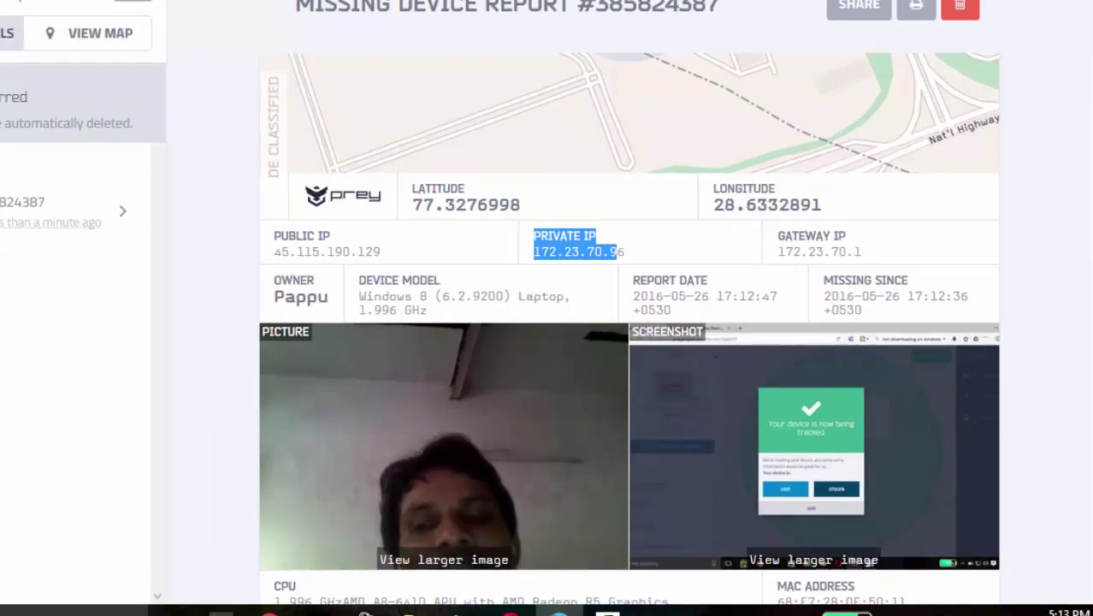
{"action": "scroll", "coordinate": [629, 325], "scroll_direction": "down", "scroll_amount": 1}
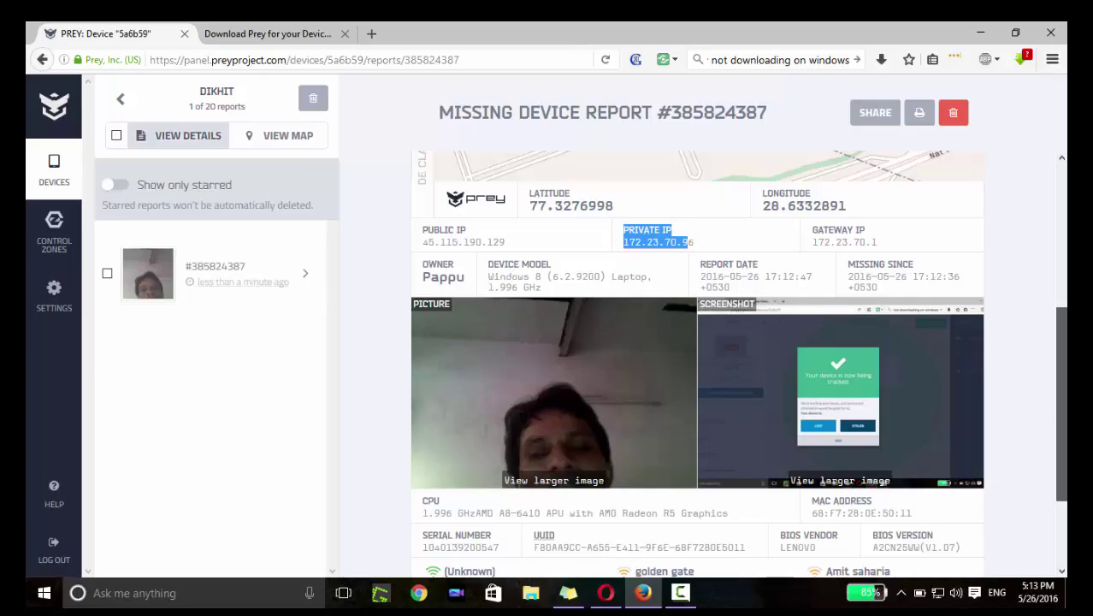
{"action": "scroll", "coordinate": [1054, 432], "scroll_direction": "down", "scroll_amount": 3}
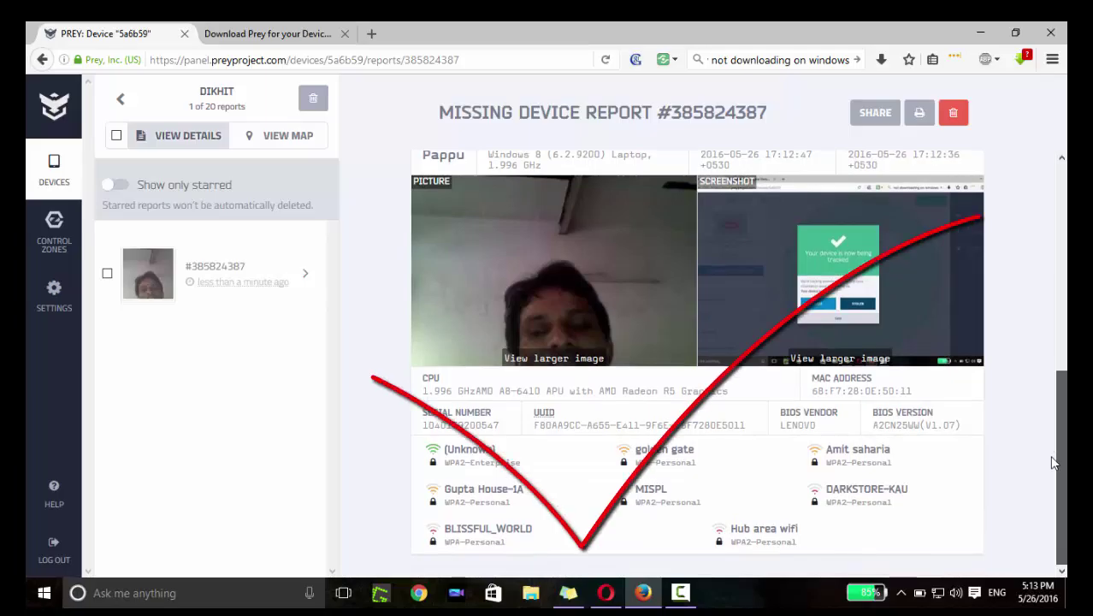
{"action": "scroll", "coordinate": [1054, 462], "scroll_direction": "up", "scroll_amount": 8}
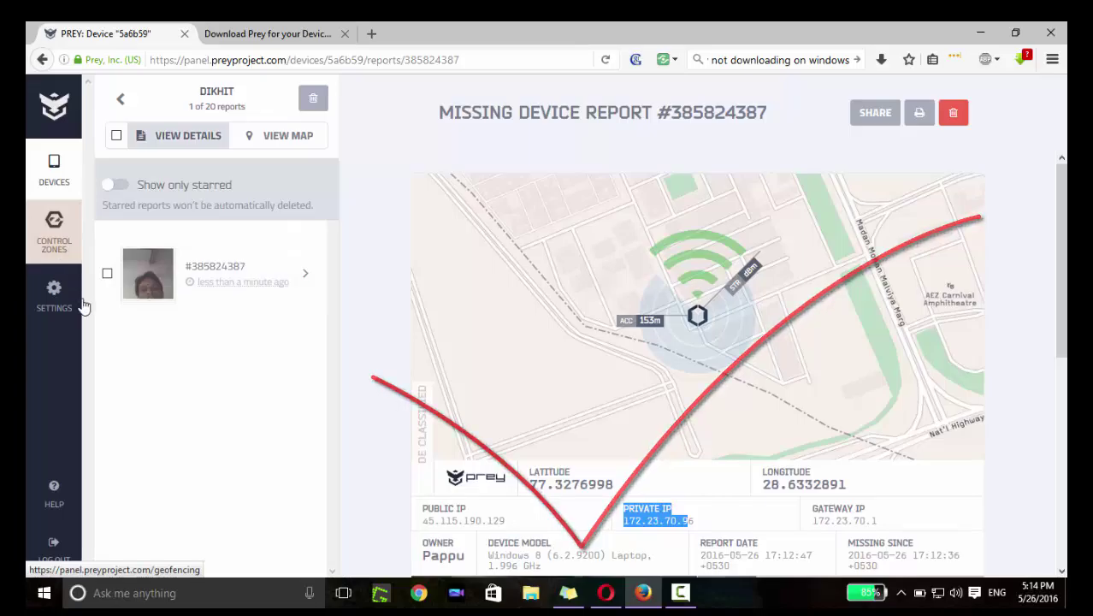
Look over the control zones map and the account and billing settings
{"action": "left_click", "coordinate": [67, 246]}
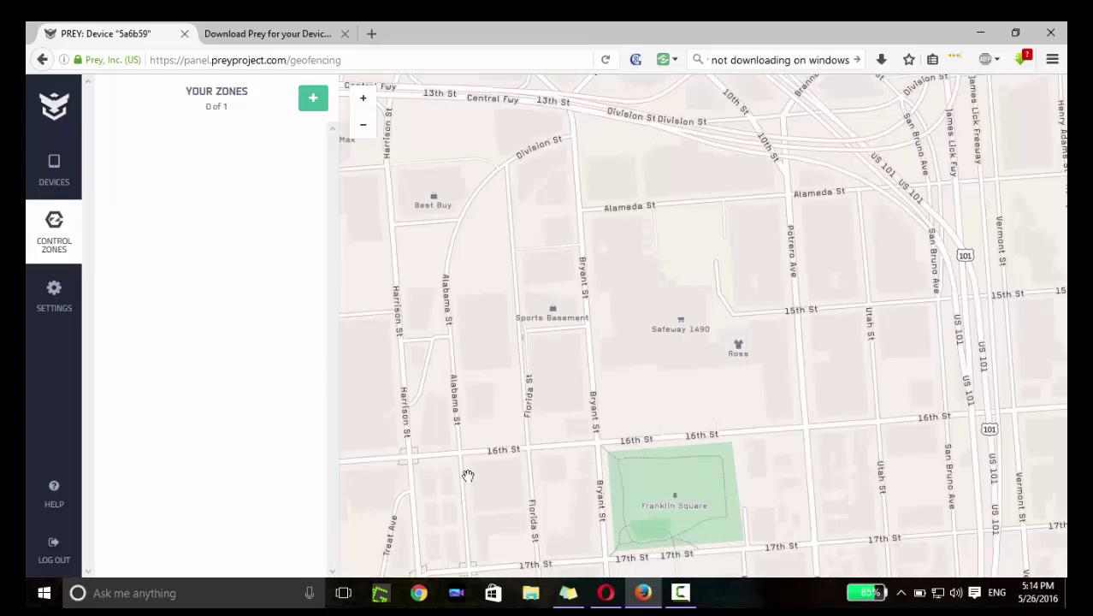
{"action": "left_click", "coordinate": [50, 321]}
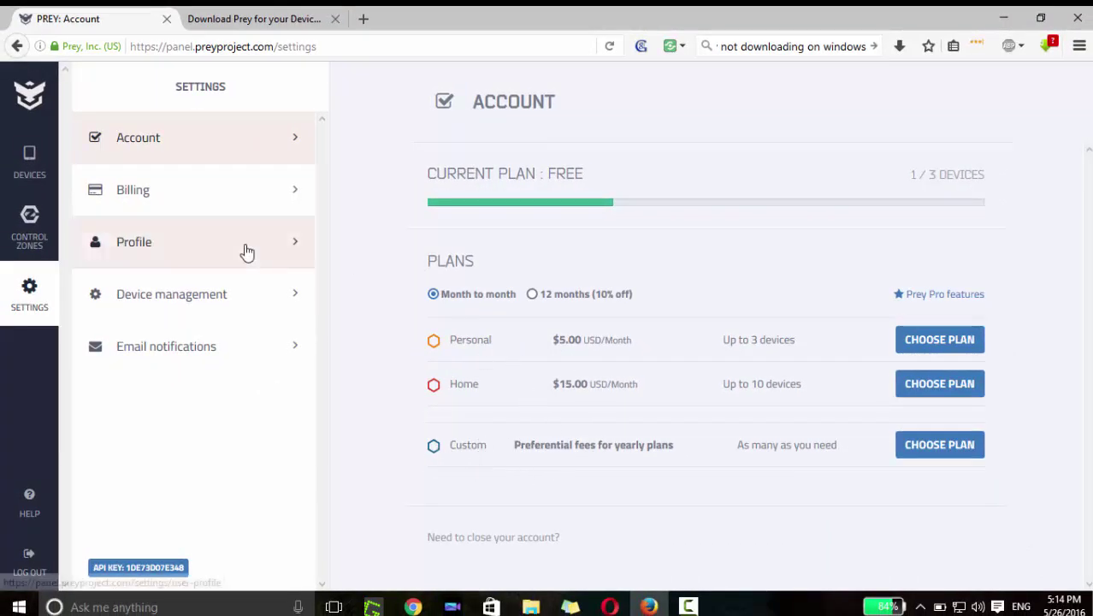
{"action": "left_click", "coordinate": [219, 210]}
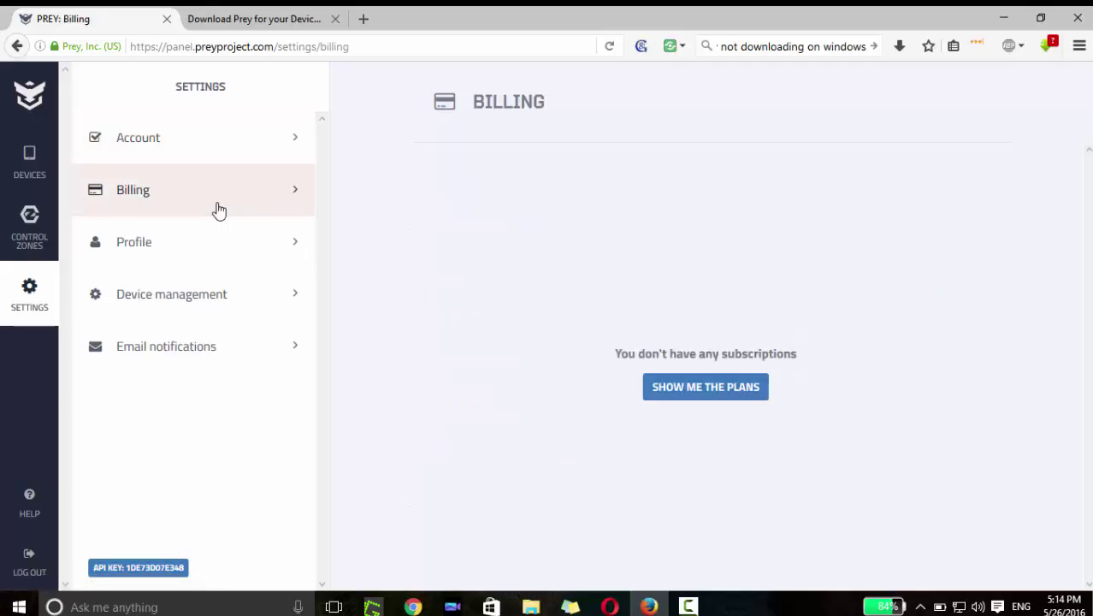
Review the profile settings, including the language, profile info and password reset sections
{"action": "left_click", "coordinate": [219, 261]}
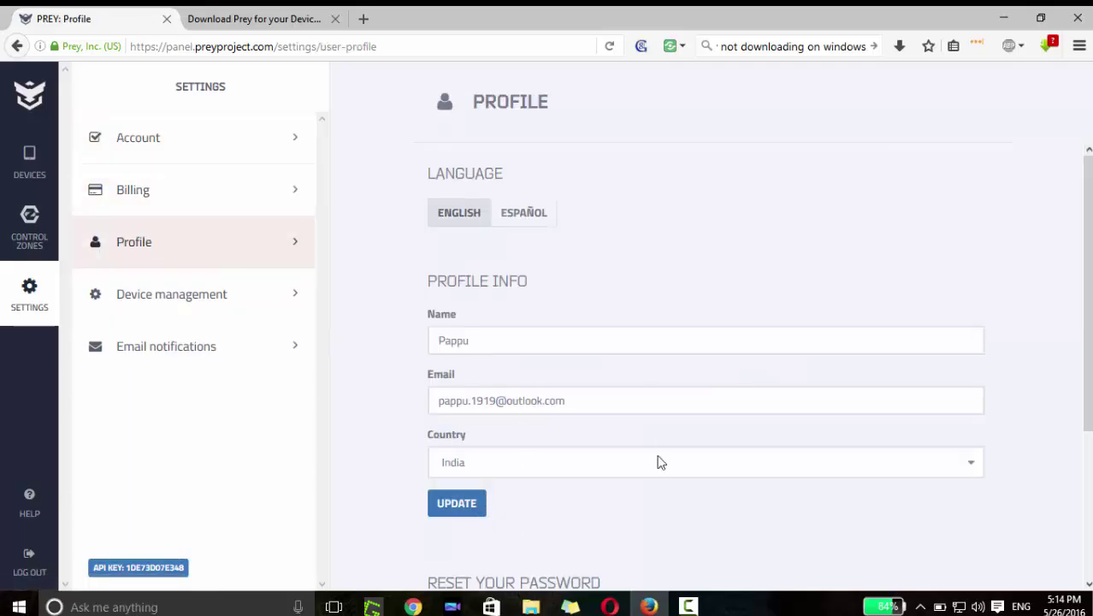
{"action": "scroll", "coordinate": [1069, 468], "scroll_direction": "down", "scroll_amount": 2}
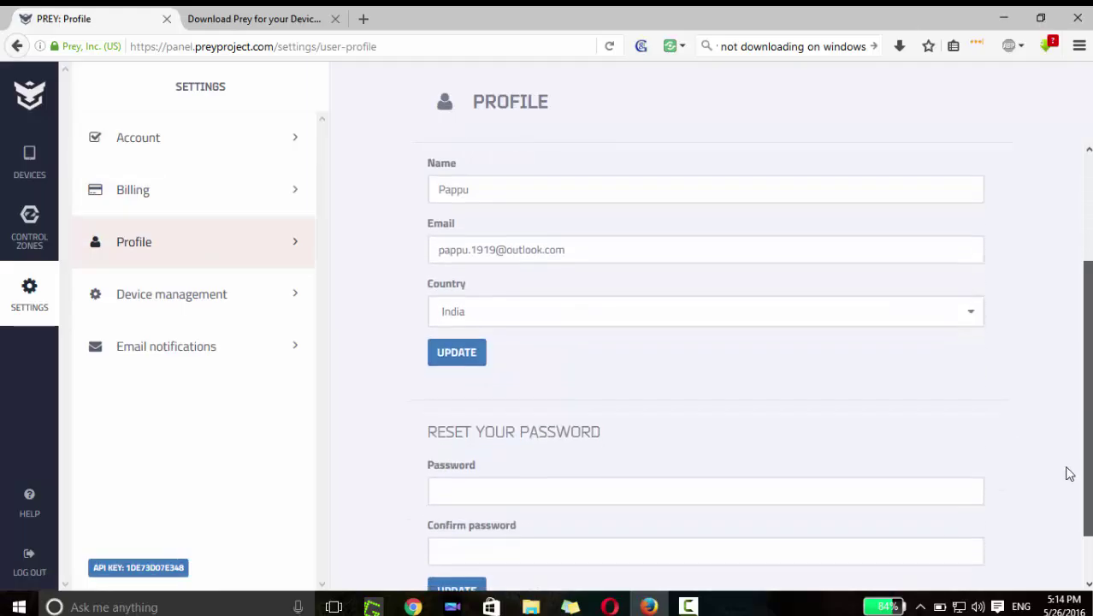
{"action": "scroll", "coordinate": [1052, 530], "scroll_direction": "down", "scroll_amount": 1}
{"action": "scroll", "coordinate": [1069, 479], "scroll_direction": "up", "scroll_amount": 1}
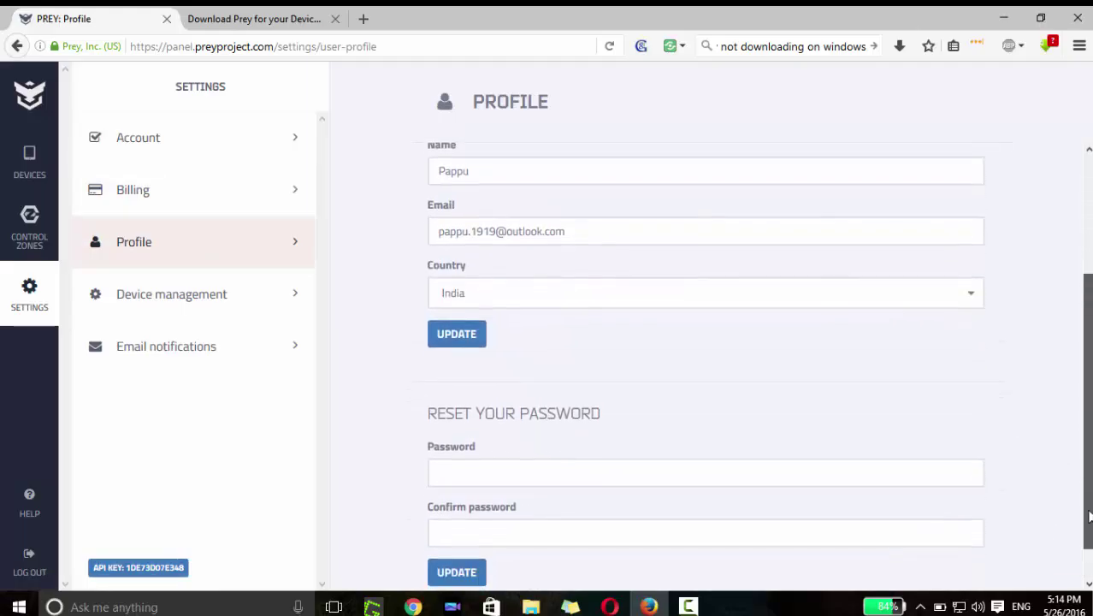
{"action": "scroll", "coordinate": [1082, 509], "scroll_direction": "down", "scroll_amount": 1}
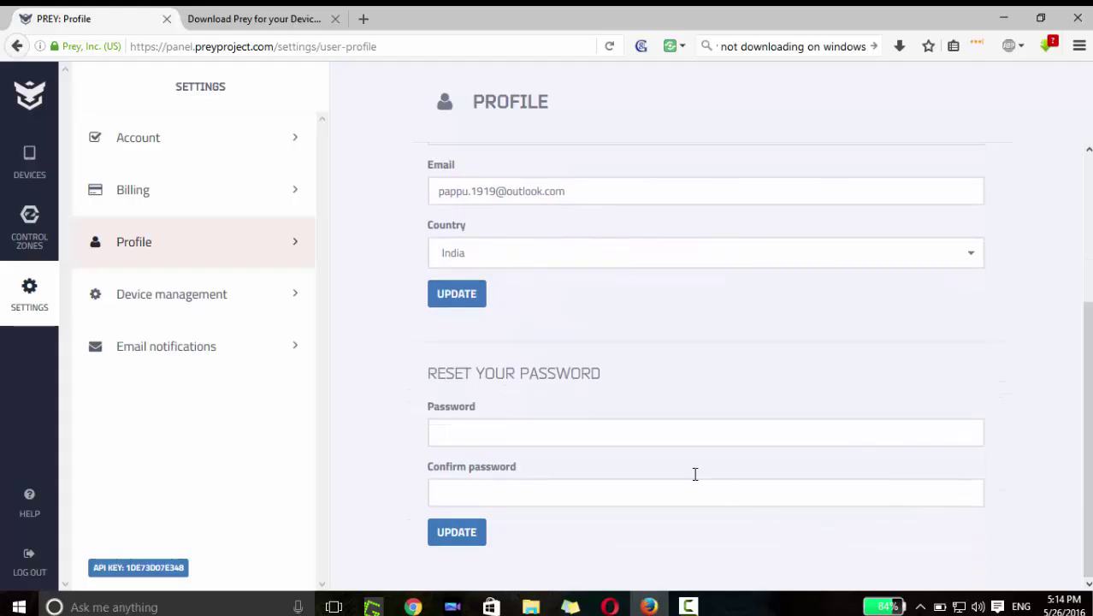
Enable Auto Connect to open Wi-Fi hotspots in the device management settings
{"action": "left_click", "coordinate": [234, 305]}
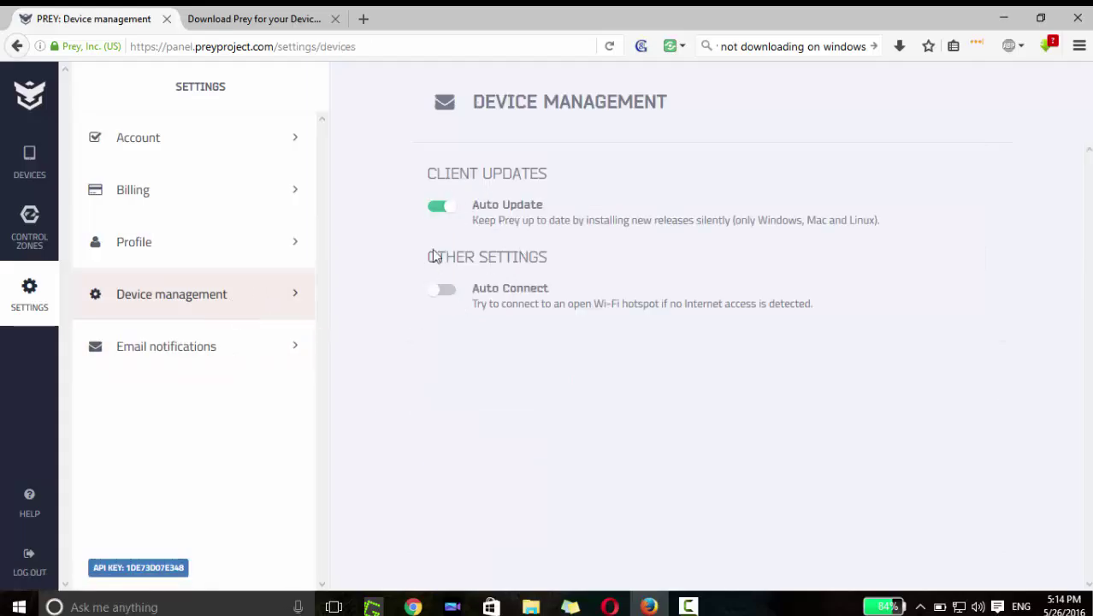
{"action": "left_click", "coordinate": [444, 293]}
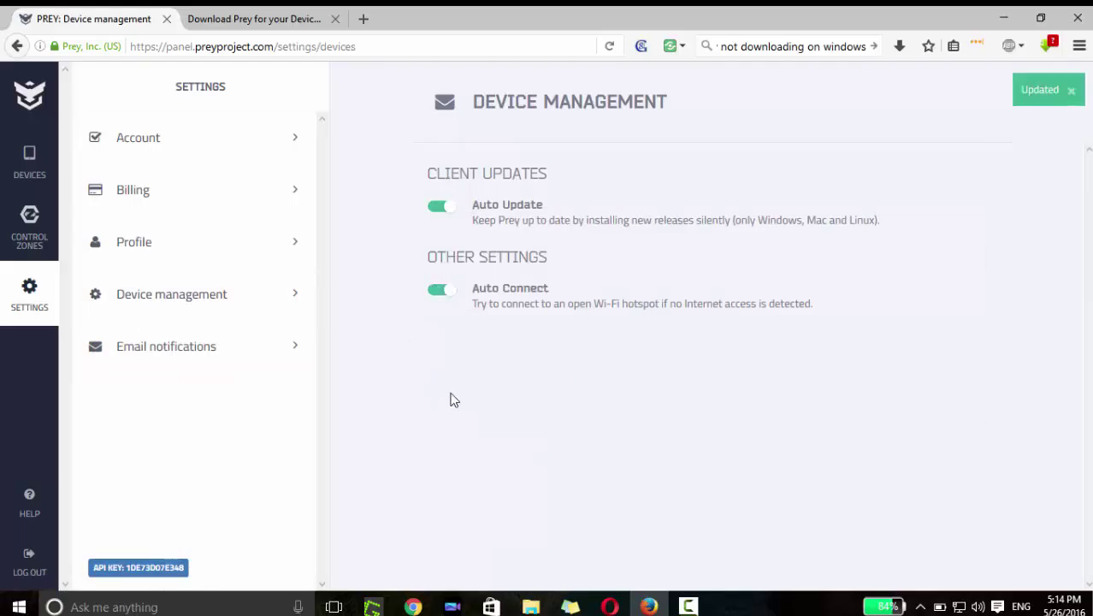
Review the email notification options, switching the Device missing alert off and back on
{"action": "left_click", "coordinate": [145, 350]}
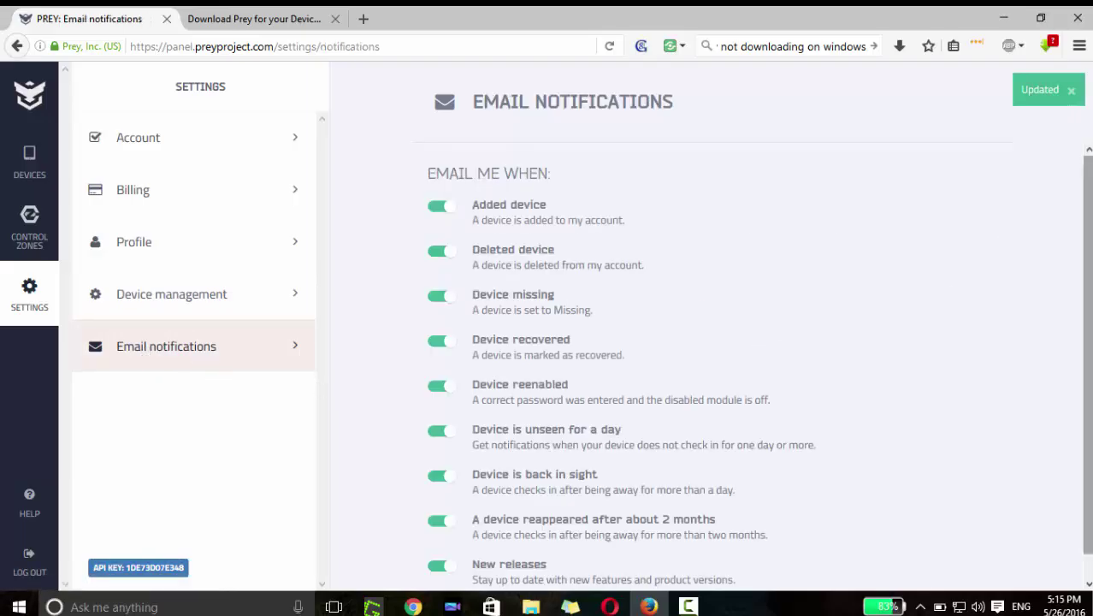
{"action": "left_click_drag", "start_coordinate": [1091, 248], "coordinate": [1089, 274]}
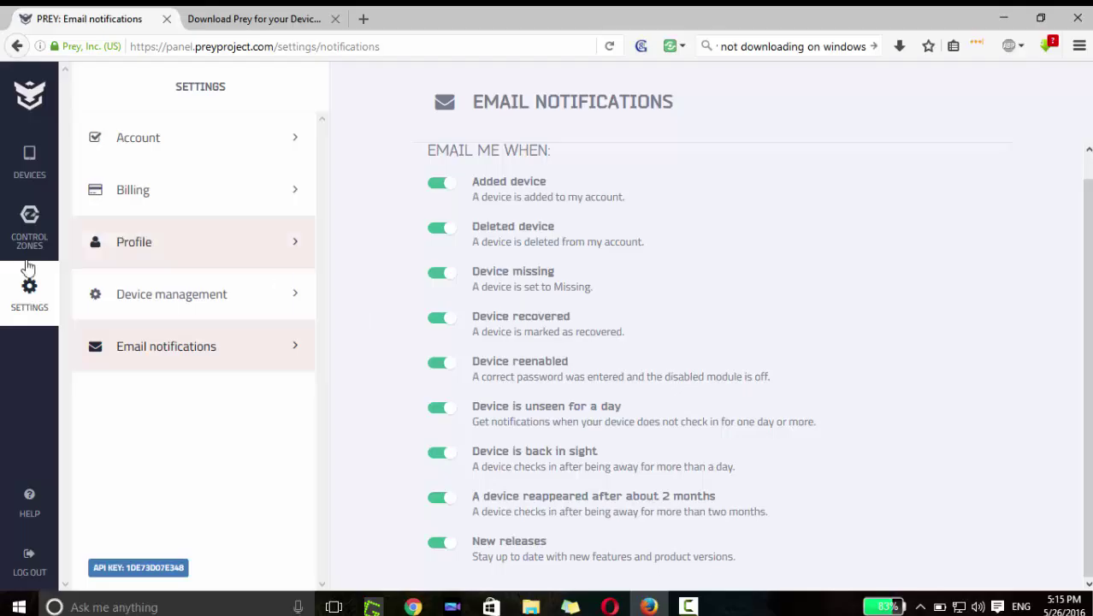
{"action": "left_click", "coordinate": [440, 277]}
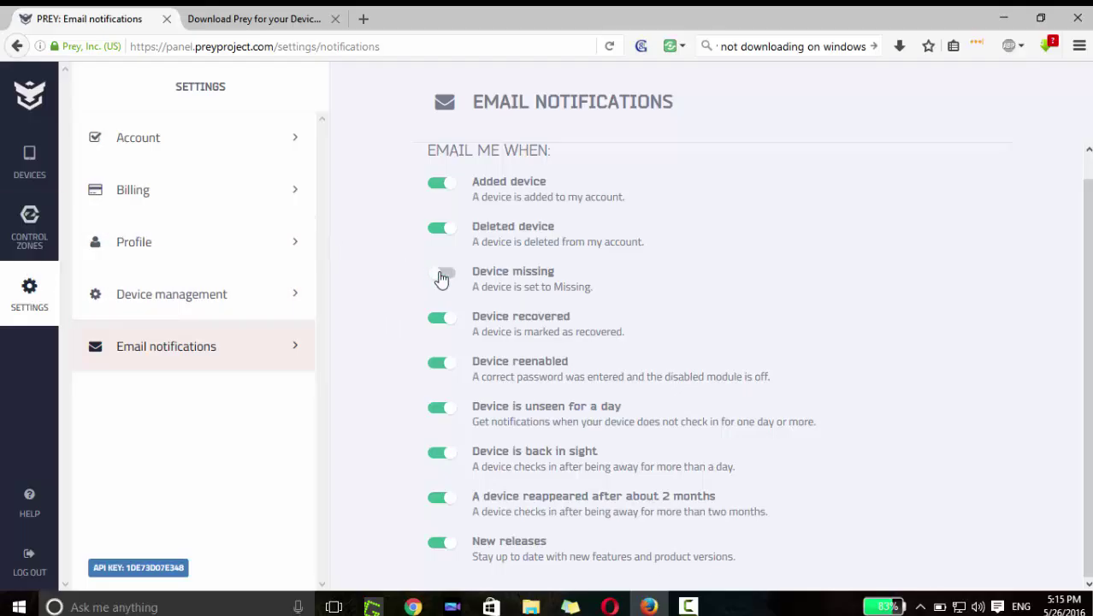
{"action": "left_click", "coordinate": [445, 279]}
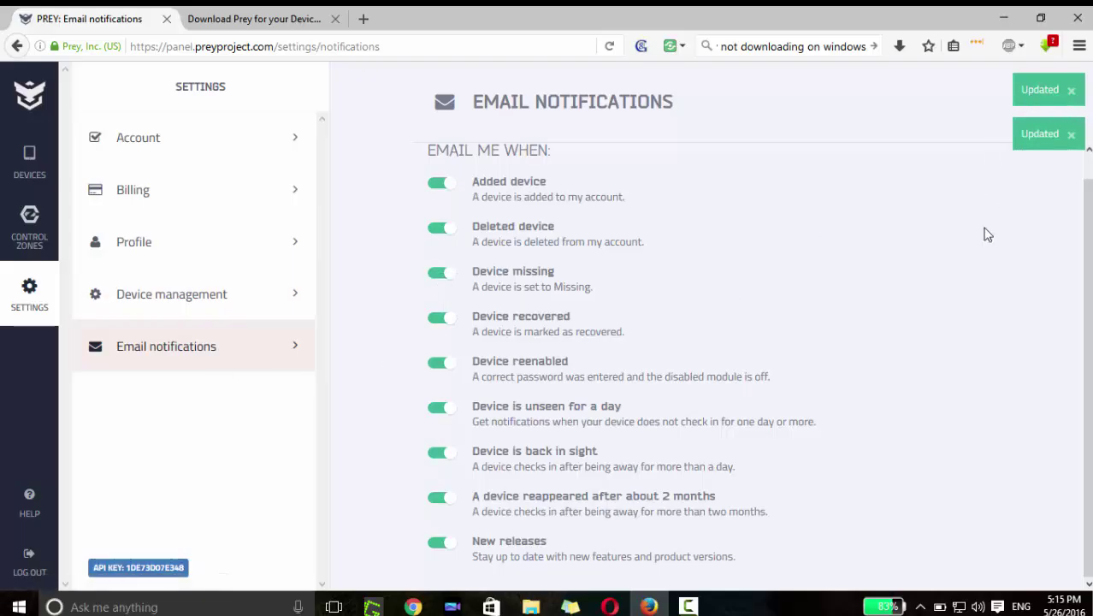
Inspect the help contact form and its subject options, and close it without sending a message
{"action": "left_click", "coordinate": [24, 508]}
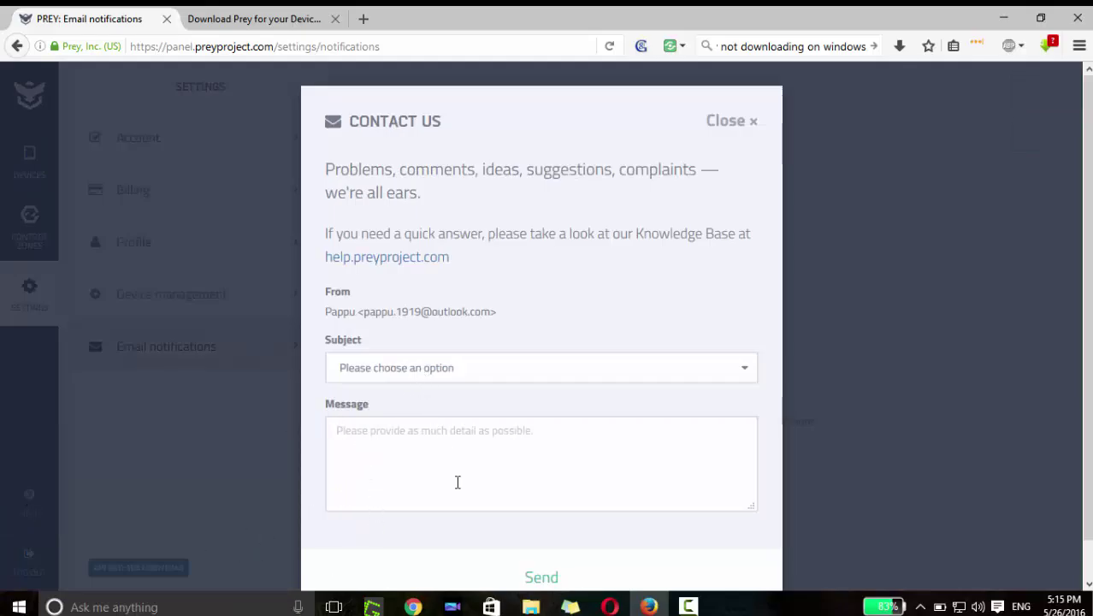
{"action": "left_click", "coordinate": [568, 376]}
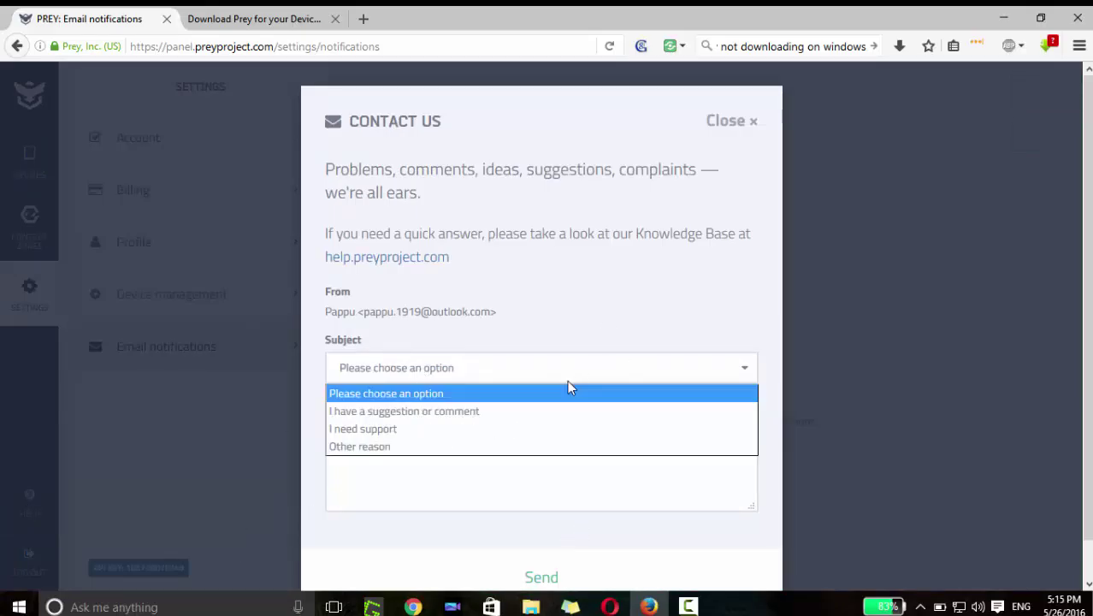
{"action": "left_click", "coordinate": [567, 524]}
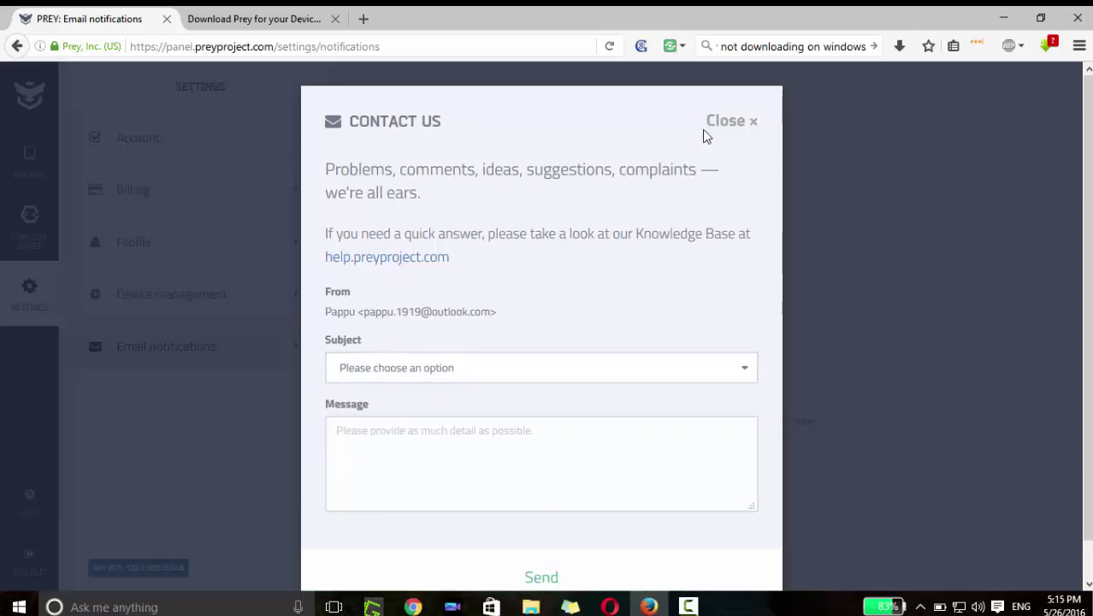
{"action": "left_click", "coordinate": [734, 127]}
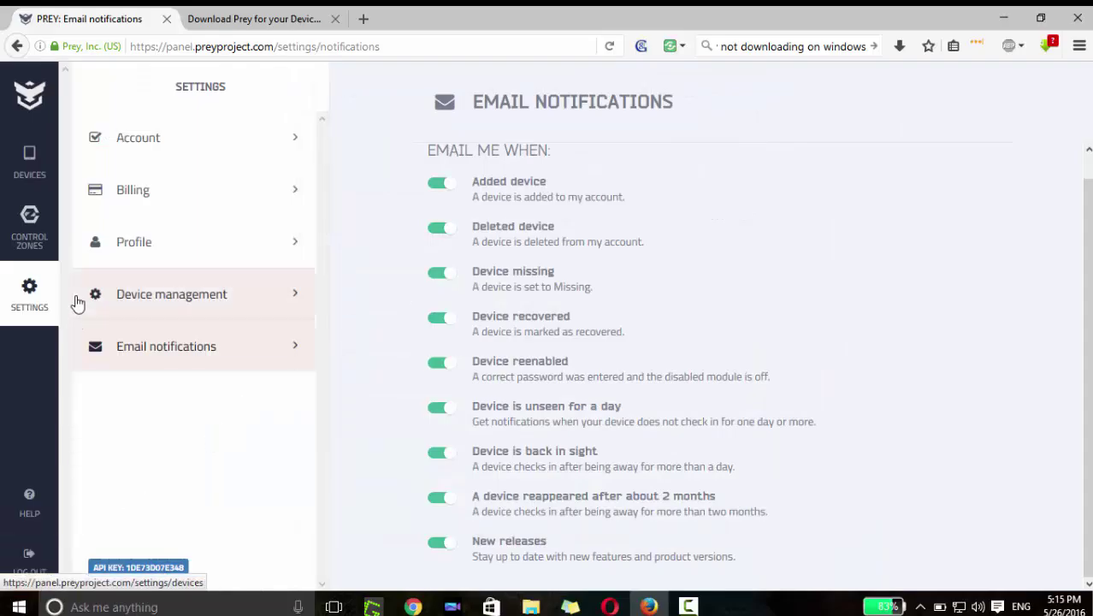
Set the missing laptop to recovered and confirm that it is no longer stolen
{"action": "left_click", "coordinate": [30, 169]}
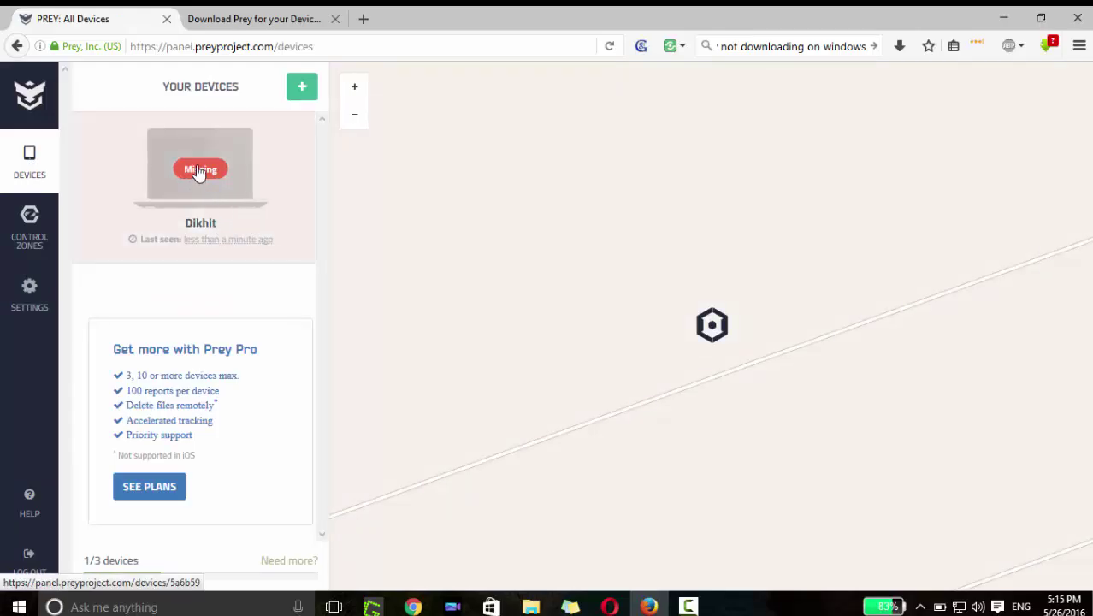
{"action": "left_click", "coordinate": [198, 171]}
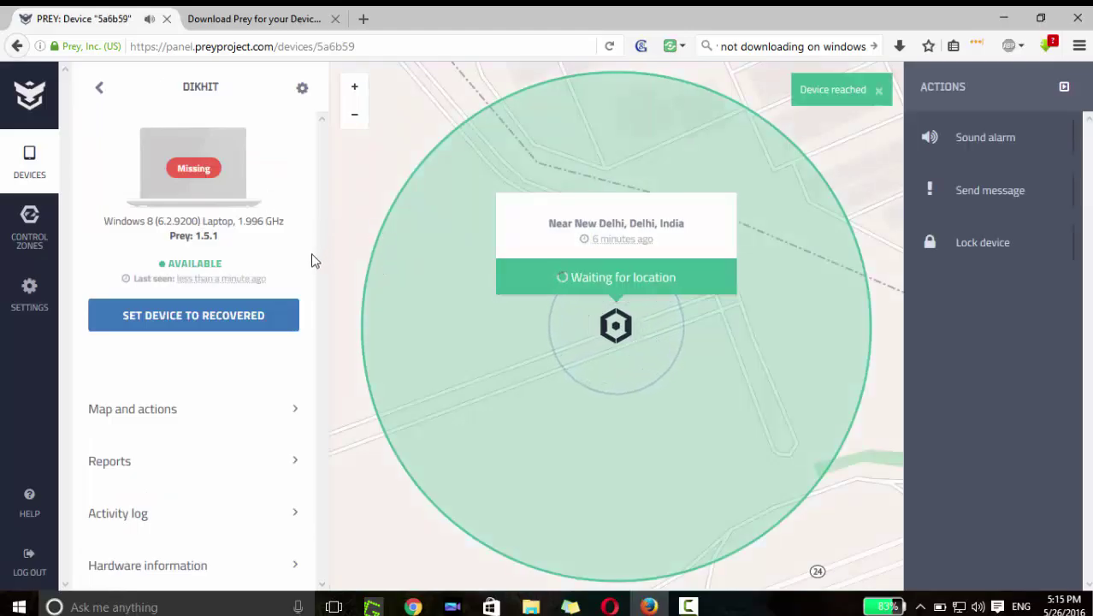
{"action": "left_click", "coordinate": [224, 316]}
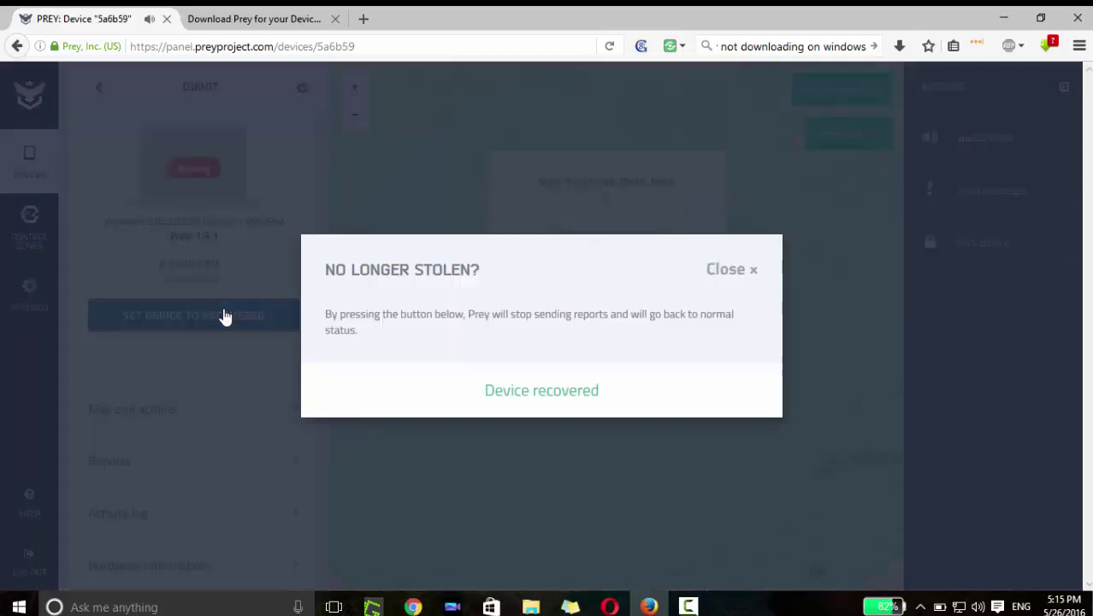
{"action": "left_click", "coordinate": [569, 391]}
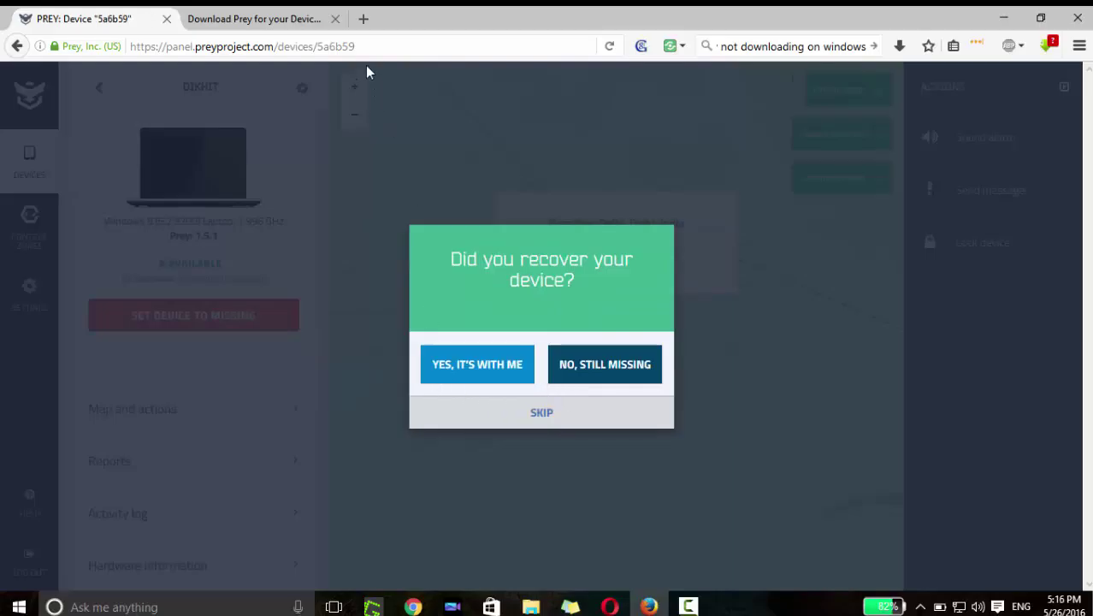
Read the 5:00 PM Prey email "Device marked as missing!" from the system notifications and close the mail window
{"action": "left_click", "coordinate": [998, 607]}
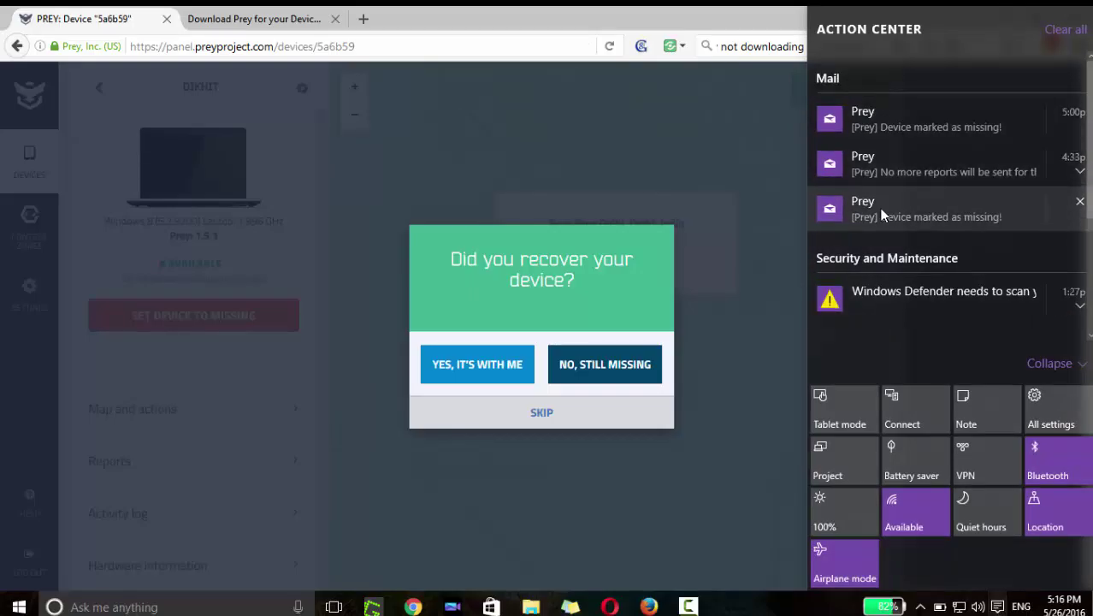
{"action": "left_click", "coordinate": [874, 130]}
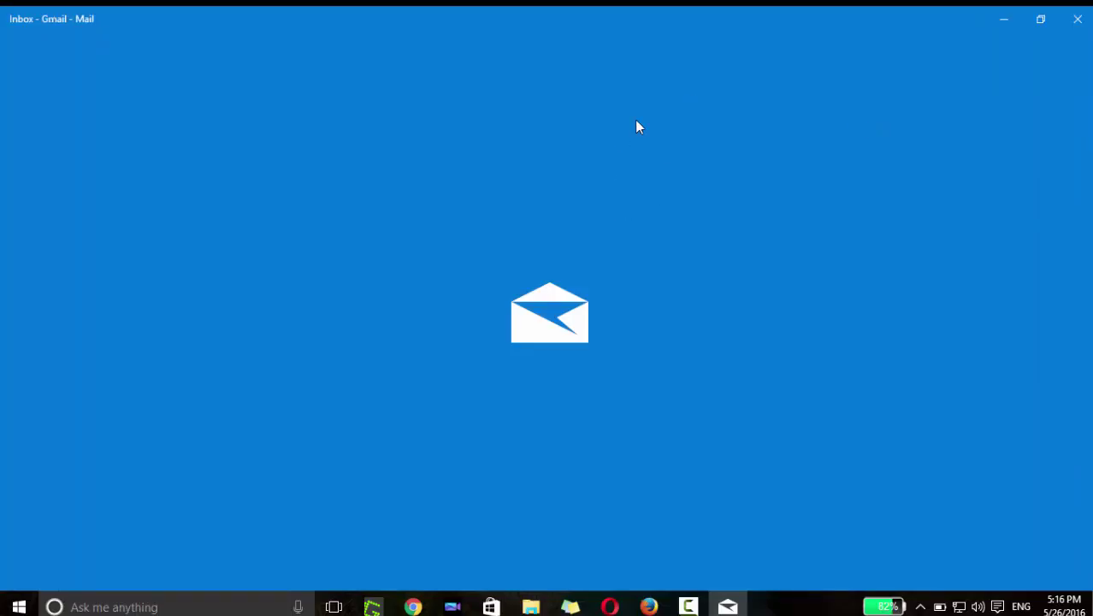
{"action": "left_click", "coordinate": [1039, 19]}
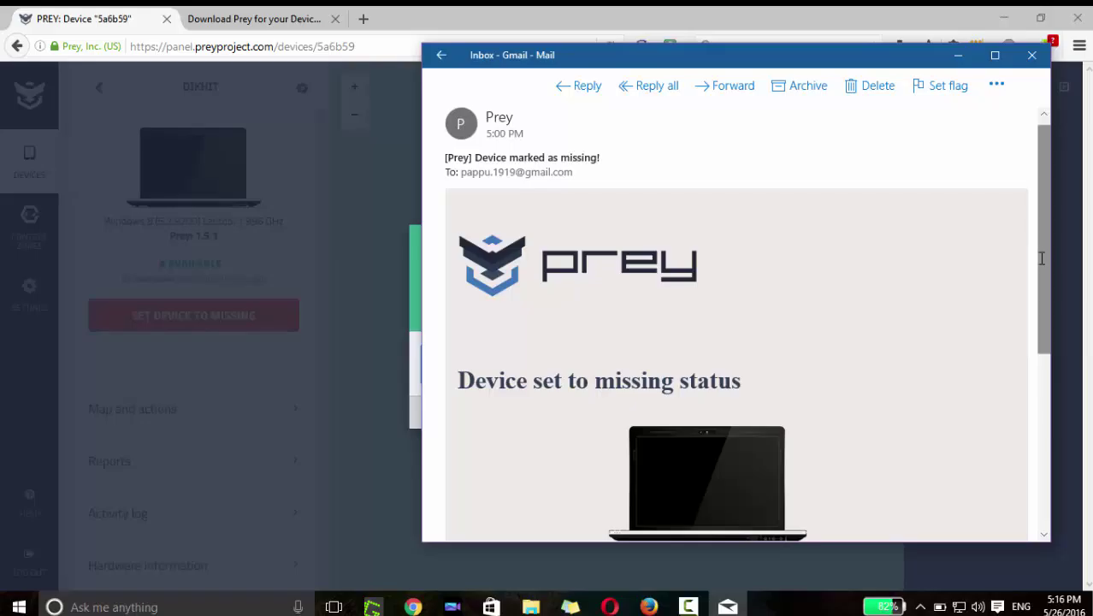
{"action": "scroll", "coordinate": [1025, 344], "scroll_direction": "down", "scroll_amount": 3}
{"action": "scroll", "coordinate": [1009, 409], "scroll_direction": "down", "scroll_amount": 1}
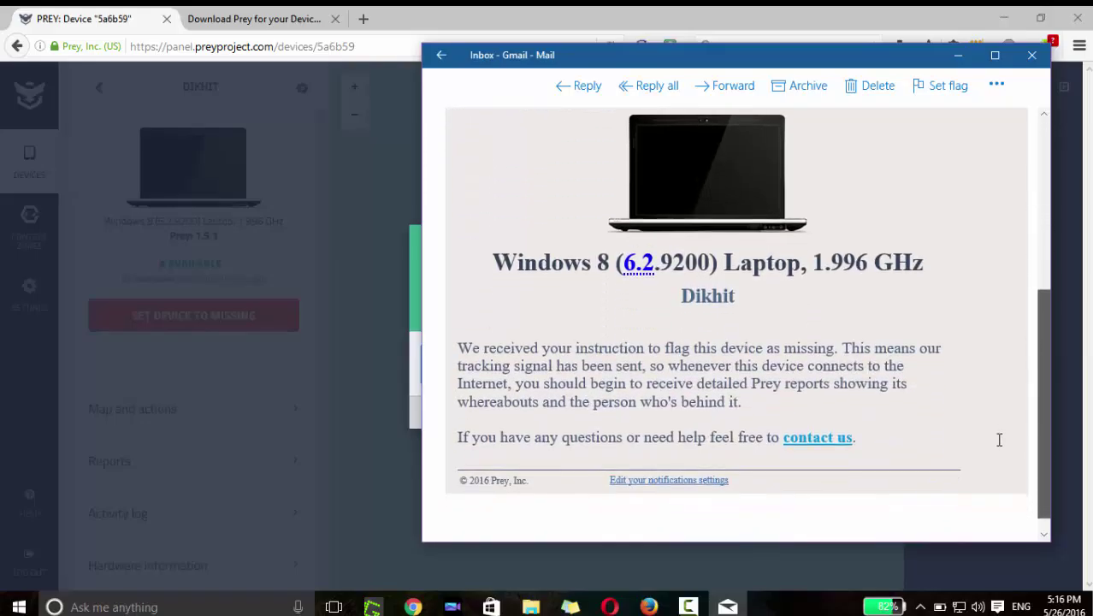
{"action": "scroll", "coordinate": [995, 432], "scroll_direction": "up", "scroll_amount": 1}
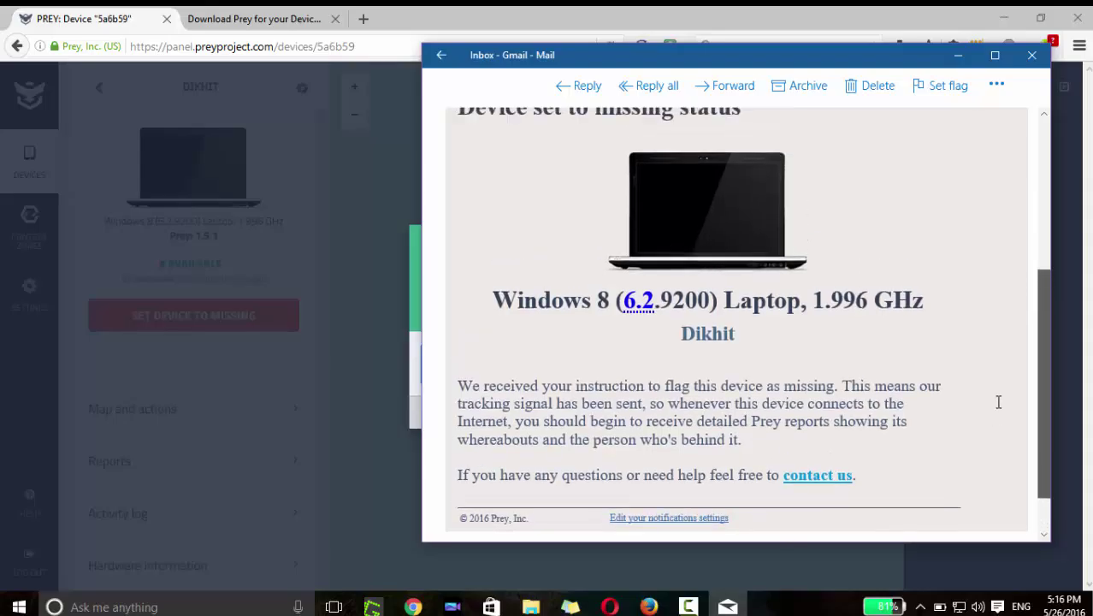
{"action": "scroll", "coordinate": [997, 385], "scroll_direction": "up", "scroll_amount": 1}
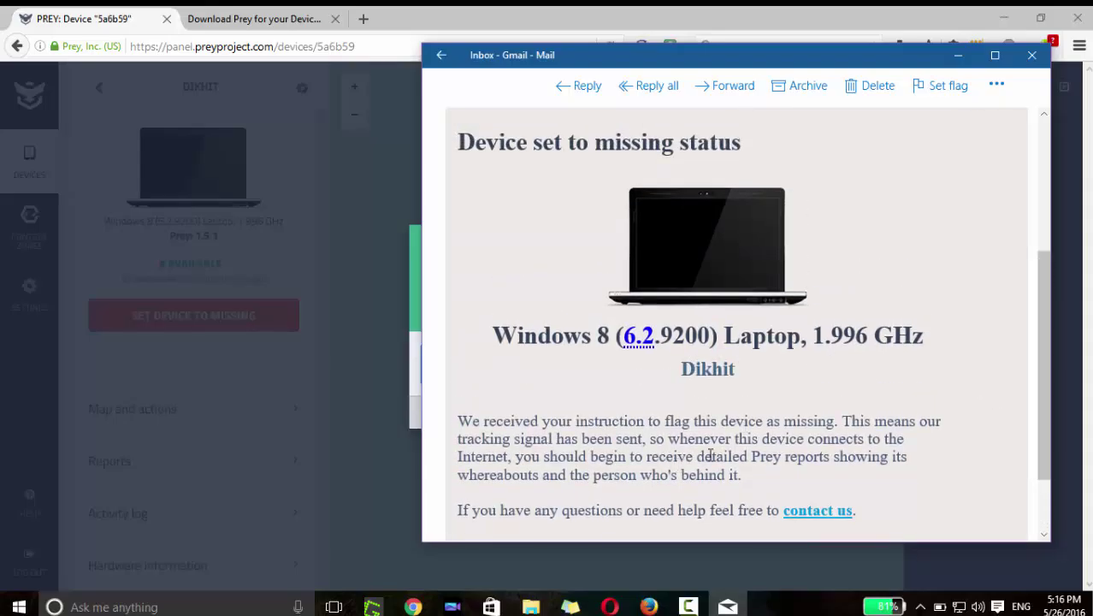
{"action": "left_click", "coordinate": [1030, 55]}
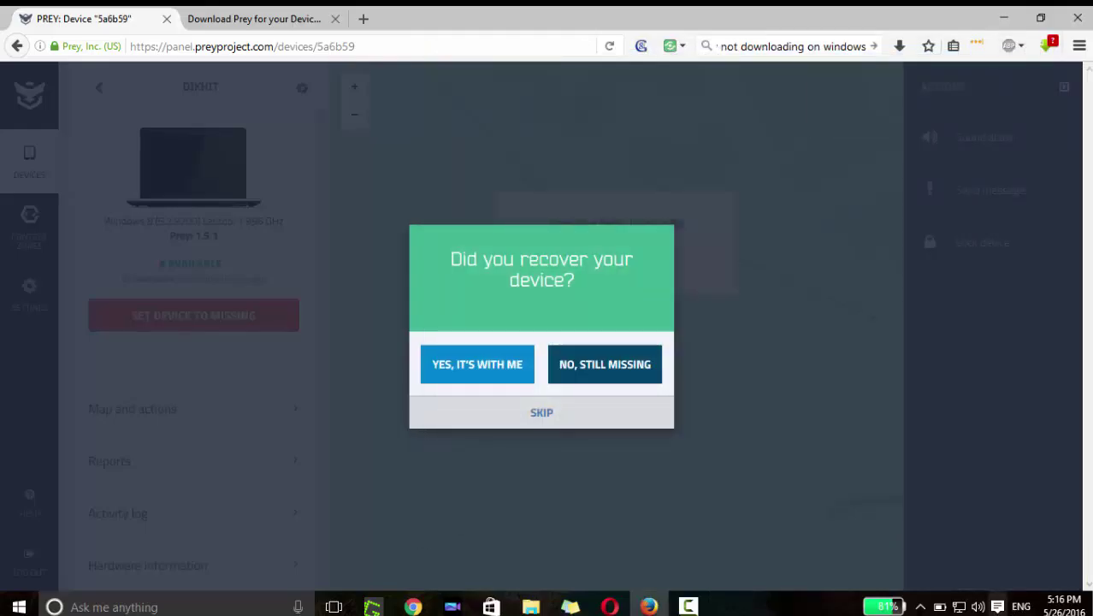
Go to the Outlook inbox from the latest Prey notification and open the 5:12 PM email about the new device report
{"action": "left_click", "coordinate": [997, 606]}
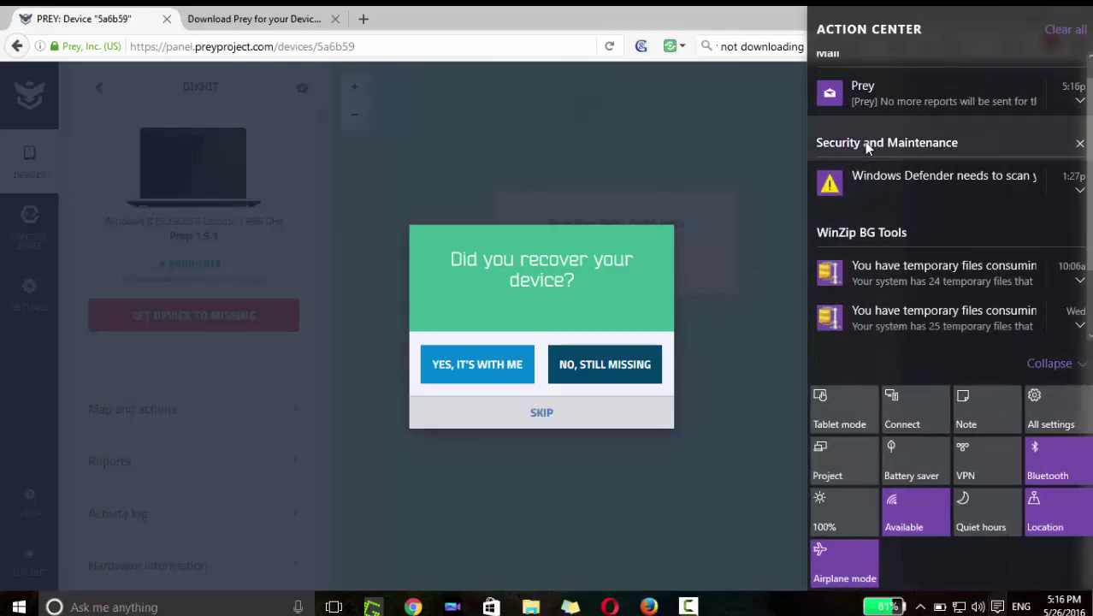
{"action": "left_click", "coordinate": [867, 103]}
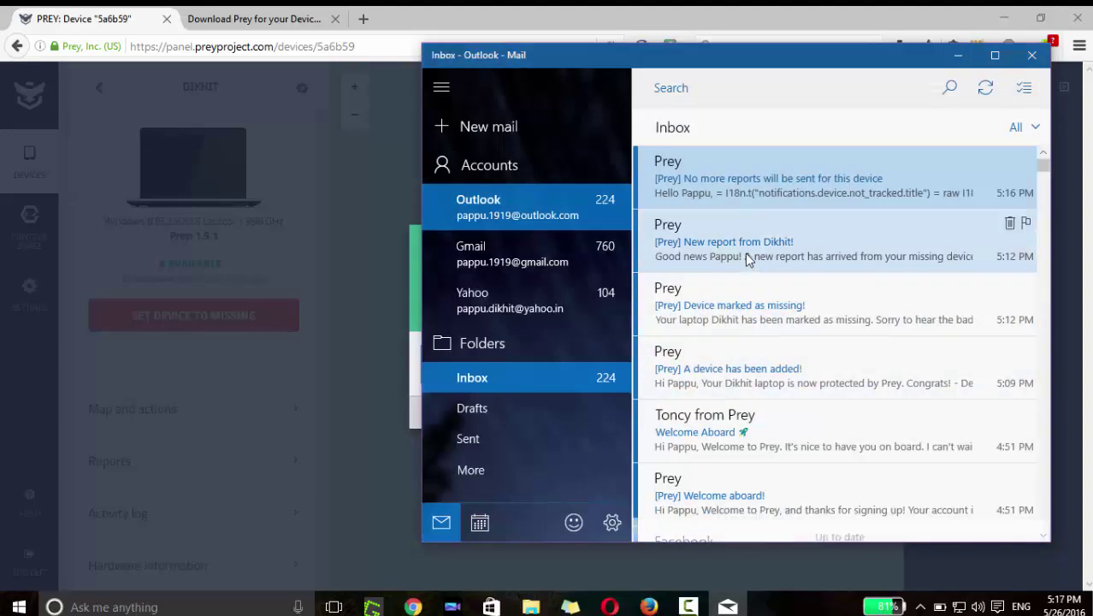
{"action": "left_click", "coordinate": [746, 256]}
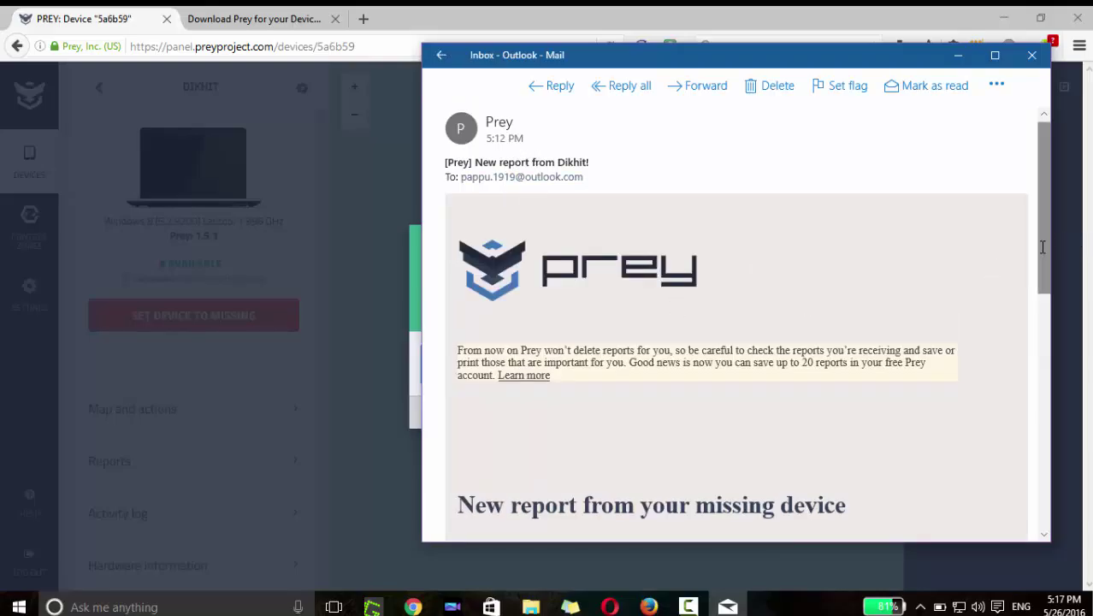
Read the 5:12 PM Prey report email down to its map and report link, and close the mail window
{"action": "left_click_drag", "start_coordinate": [1043, 248], "coordinate": [975, 449]}
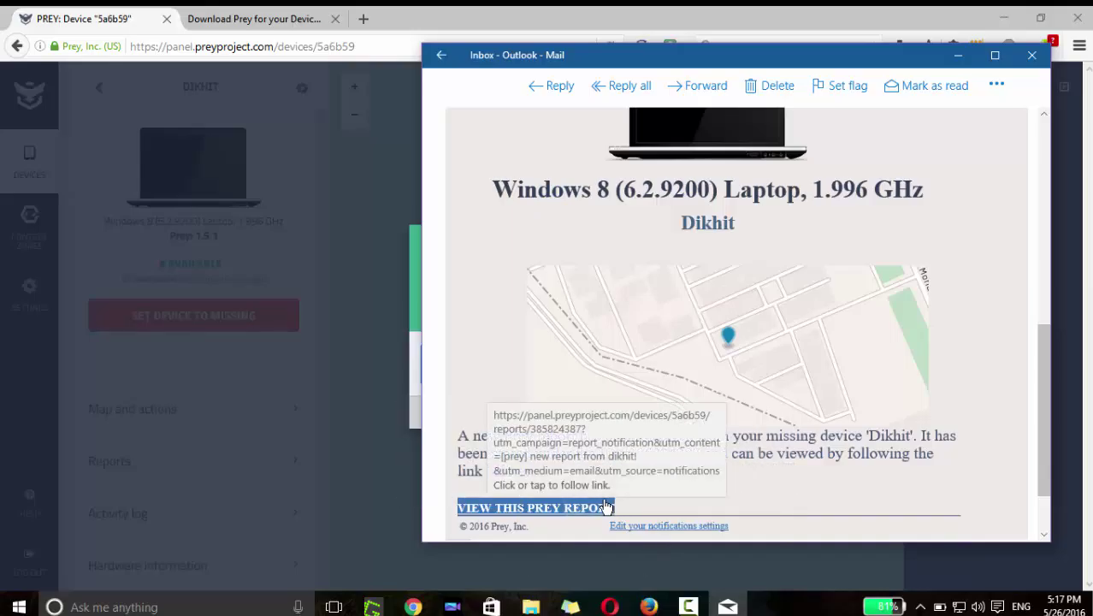
{"action": "left_click", "coordinate": [1032, 57]}
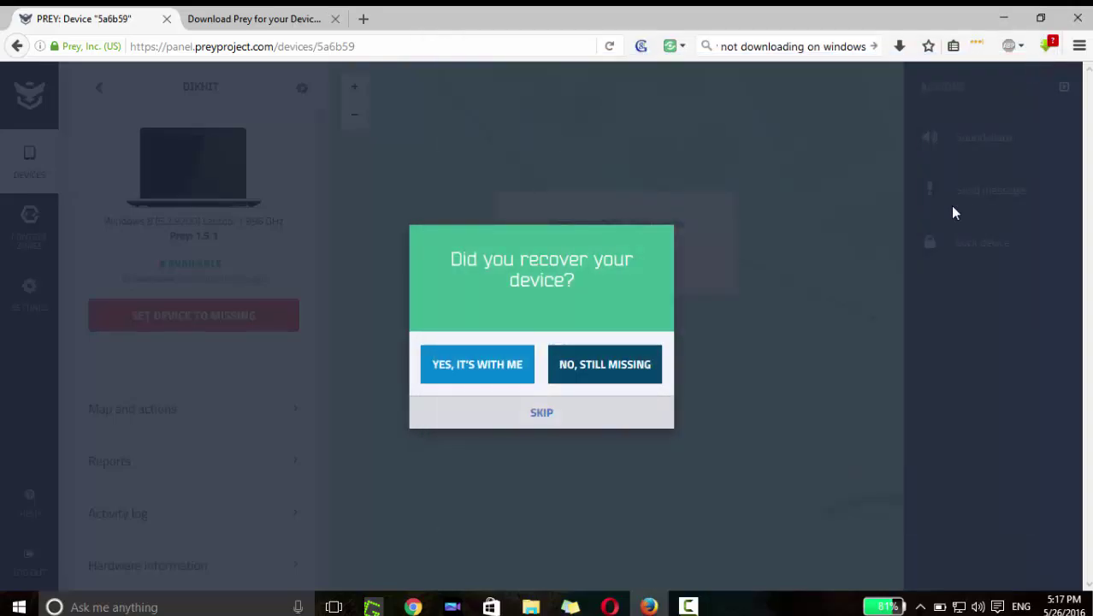
Confirm that the device is back with its owner and send the recovery form with "Just now" and "The police recovered it", without comments
{"action": "left_click", "coordinate": [495, 379]}
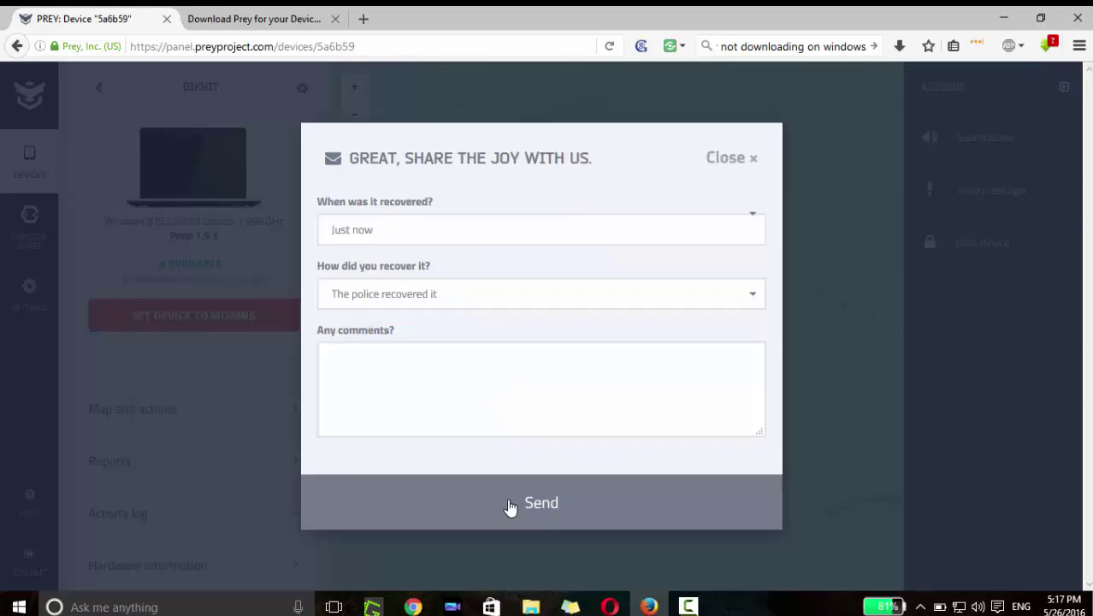
{"action": "left_click", "coordinate": [537, 503]}
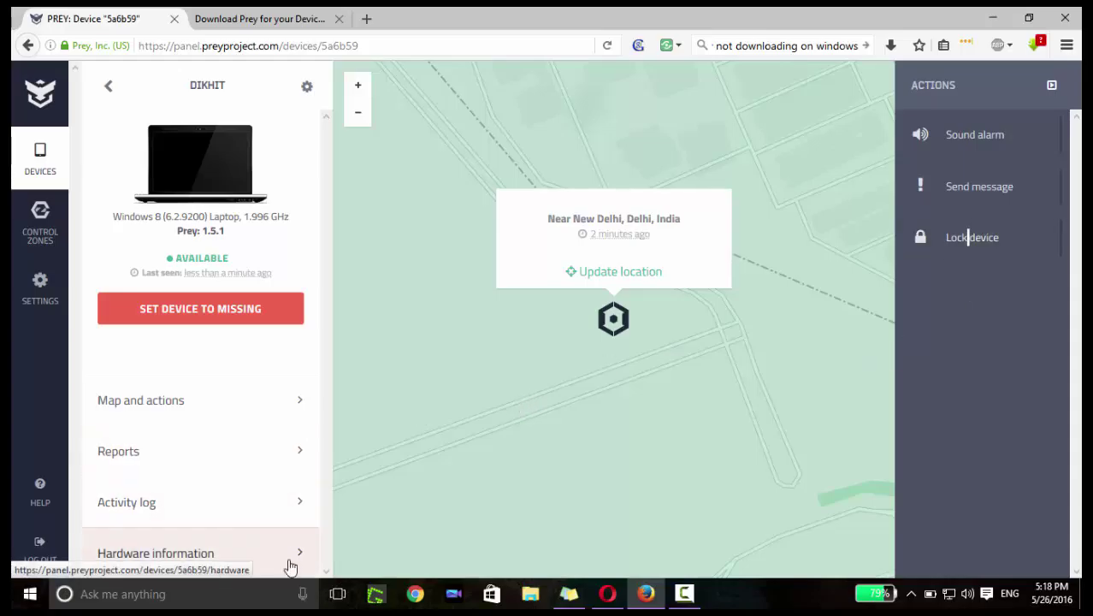
View the control zones and the account settings with their plans, and return to the list of all devices
{"action": "left_click", "coordinate": [47, 239]}
{"action": "left_click", "coordinate": [57, 304]}
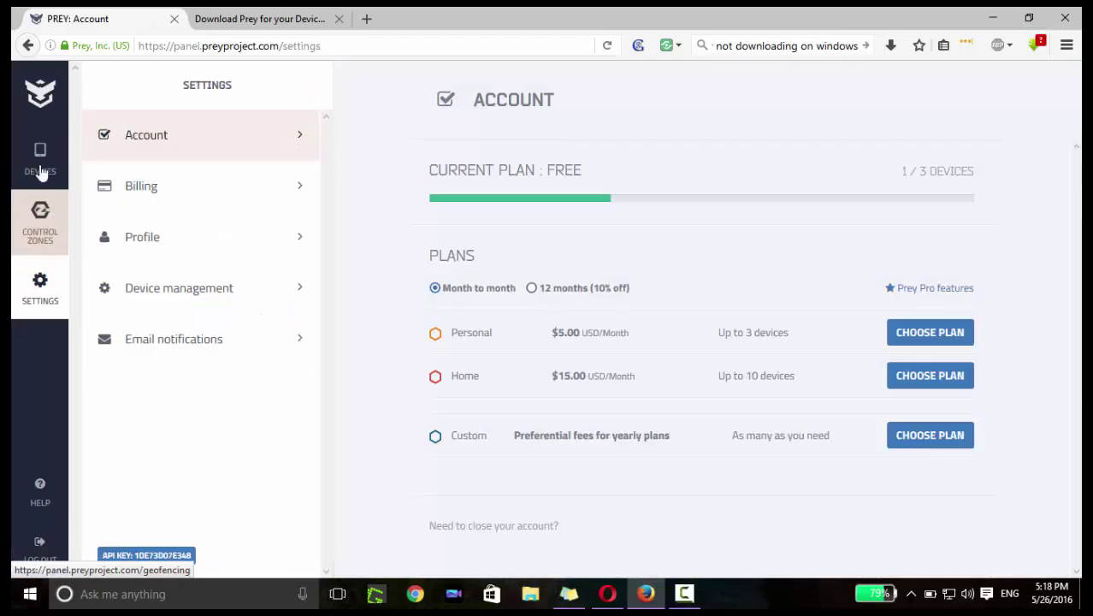
{"action": "left_click", "coordinate": [40, 171]}
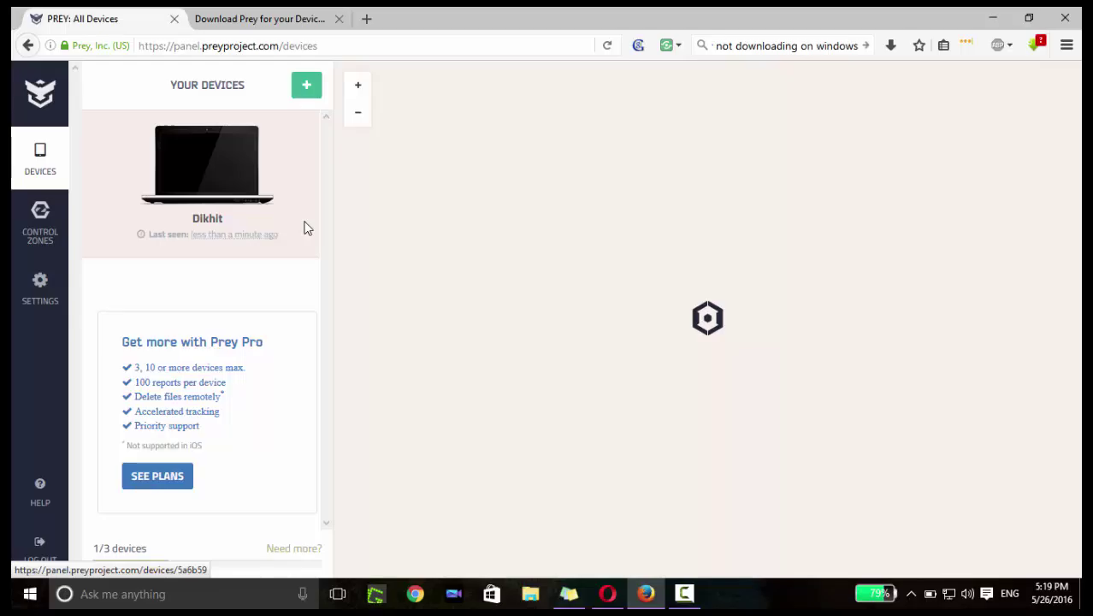
{"action": "left_click", "coordinate": [685, 596]}
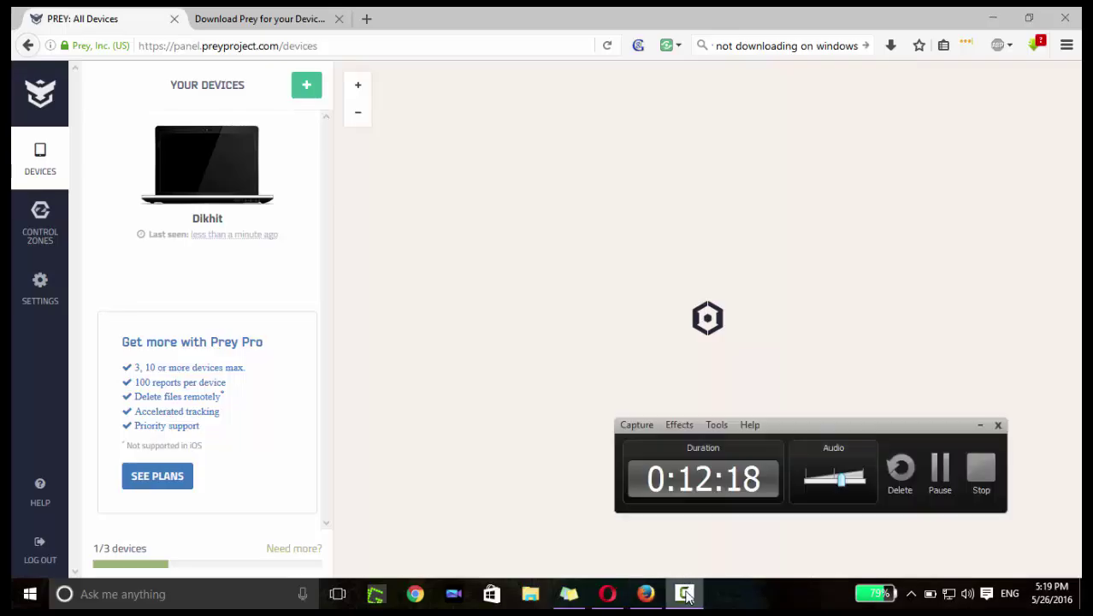
{"action": "left_click", "coordinate": [982, 473]}
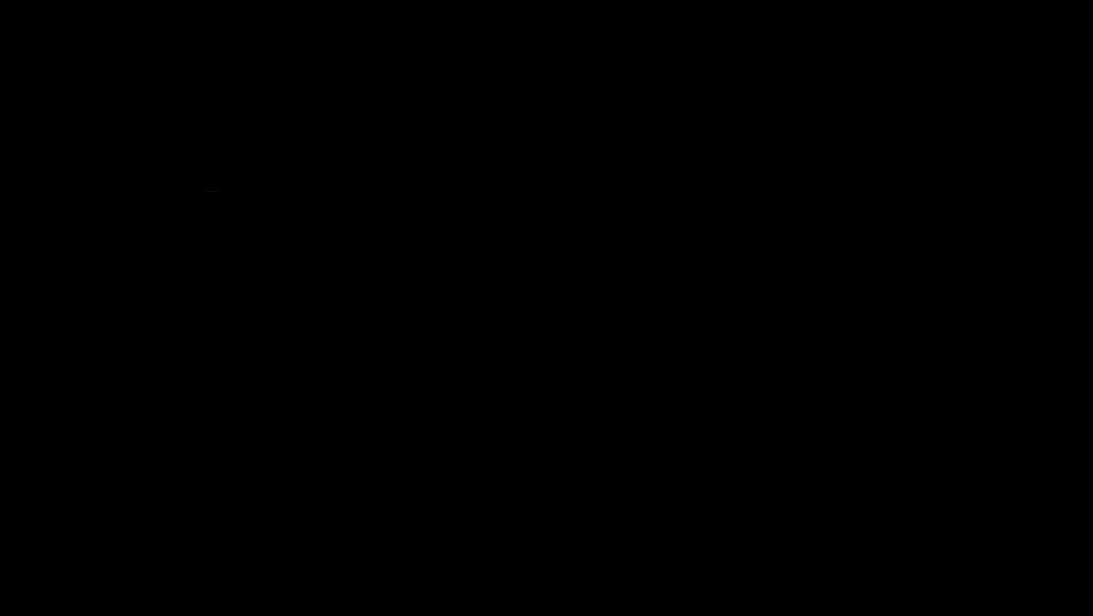